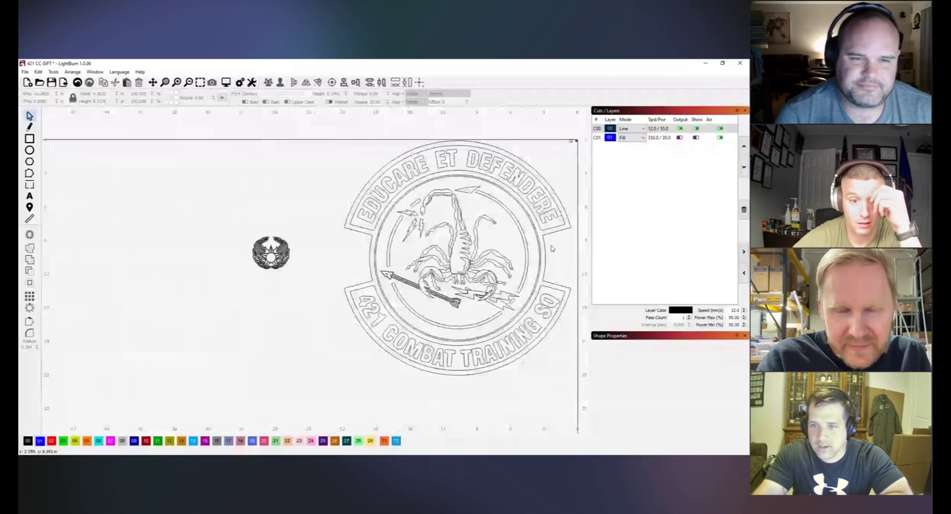
Step: Zoom in on the scorpion in the emblem
scroll(552, 249, up, 1)
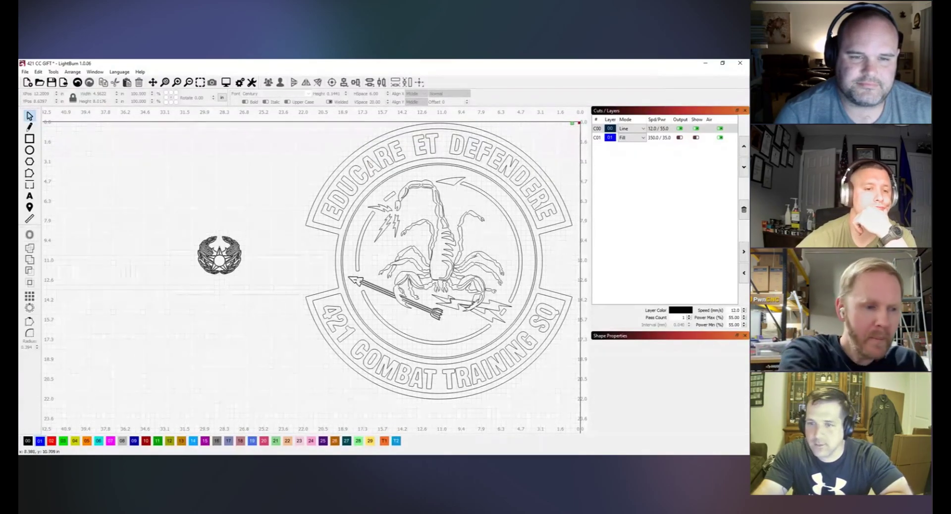
scroll(389, 255, up, 5)
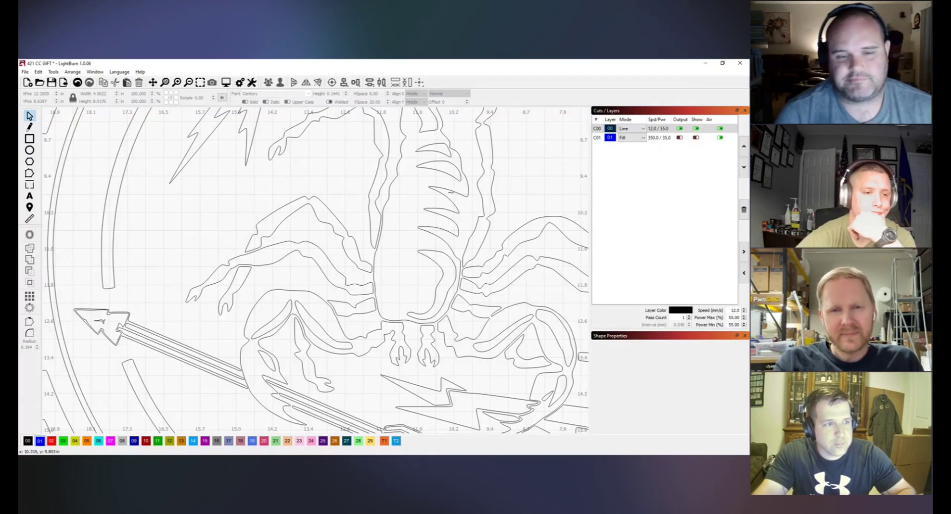
Step: Select the scorpion's body-and-tail outline to inspect it, then deselect it
click(452, 191)
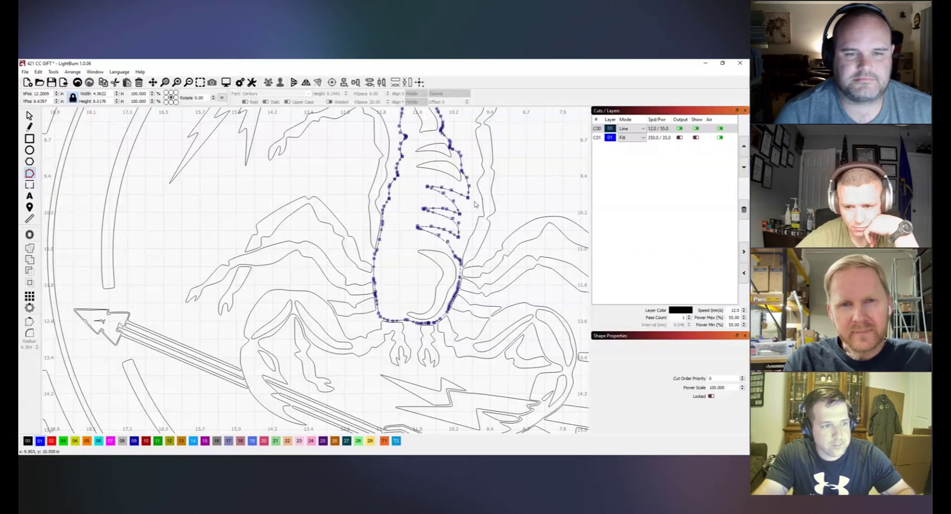
scroll(464, 196, up, 10)
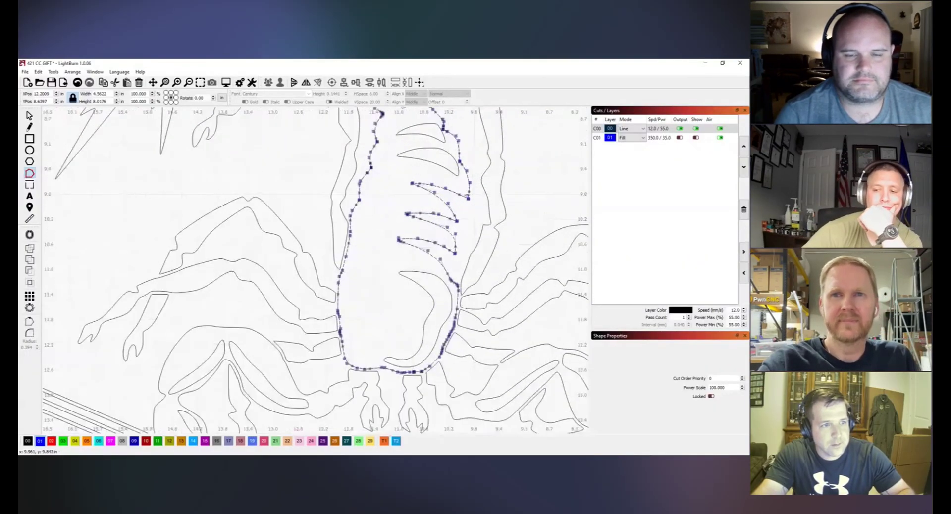
scroll(469, 196, down, 4)
scroll(474, 184, up, 3)
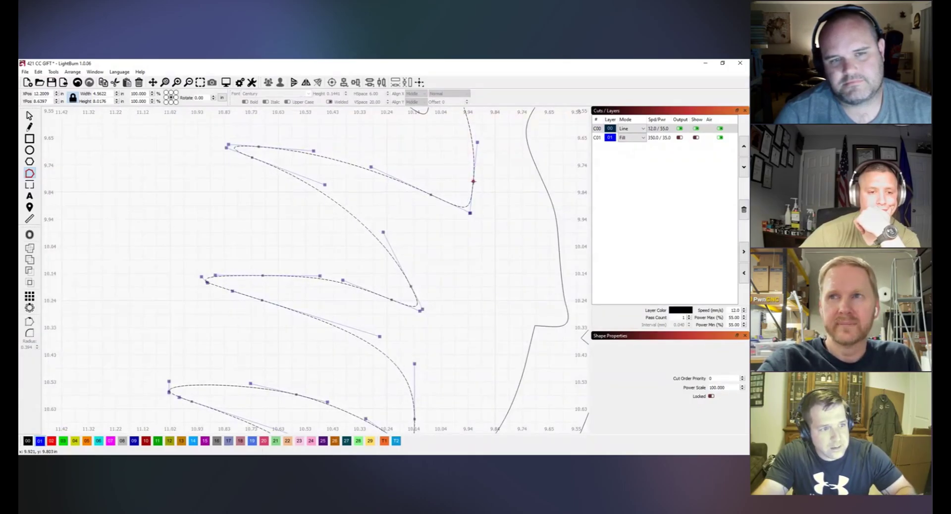
key(Escape)
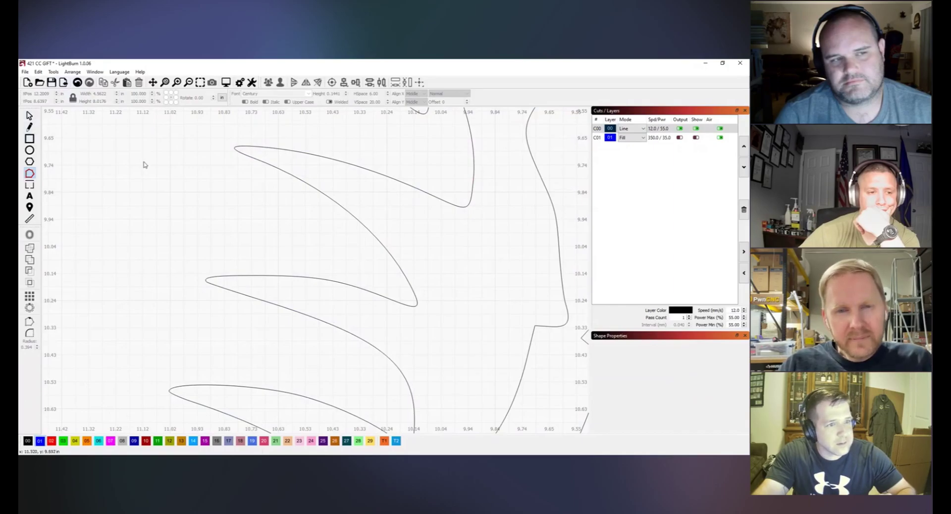
Step: Pull a body-curve node beside the ribs right, break the path there, and shift the freed end aside
click(473, 163)
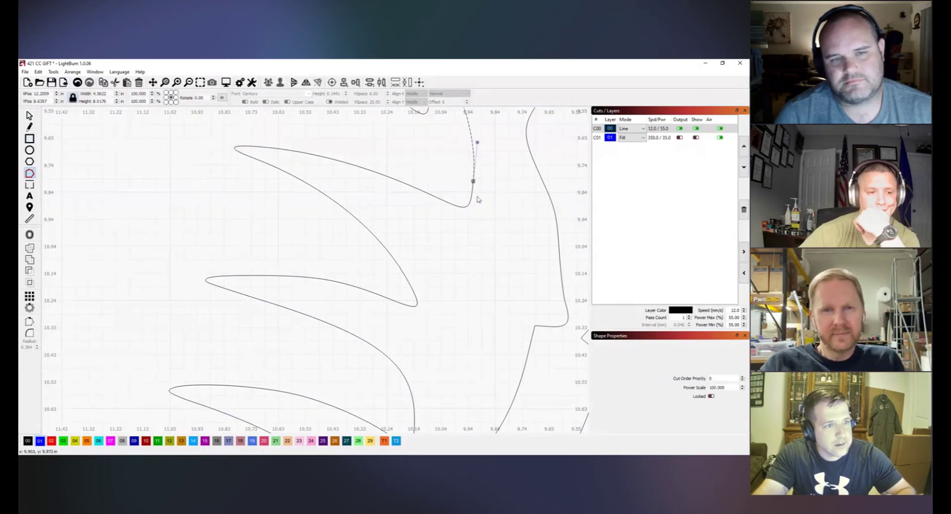
drag(473, 180, 485, 184)
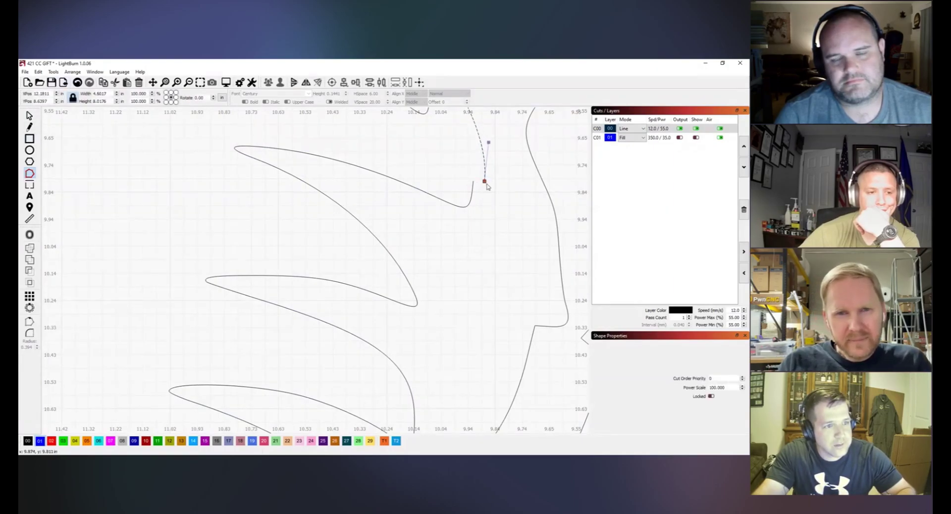
scroll(493, 193, down, 5)
scroll(499, 309, up, 3)
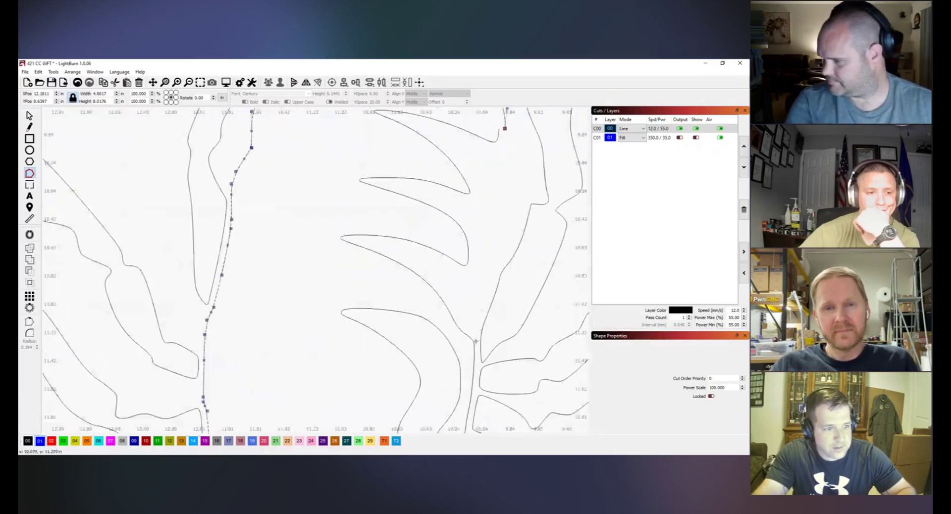
scroll(473, 345, up, 6)
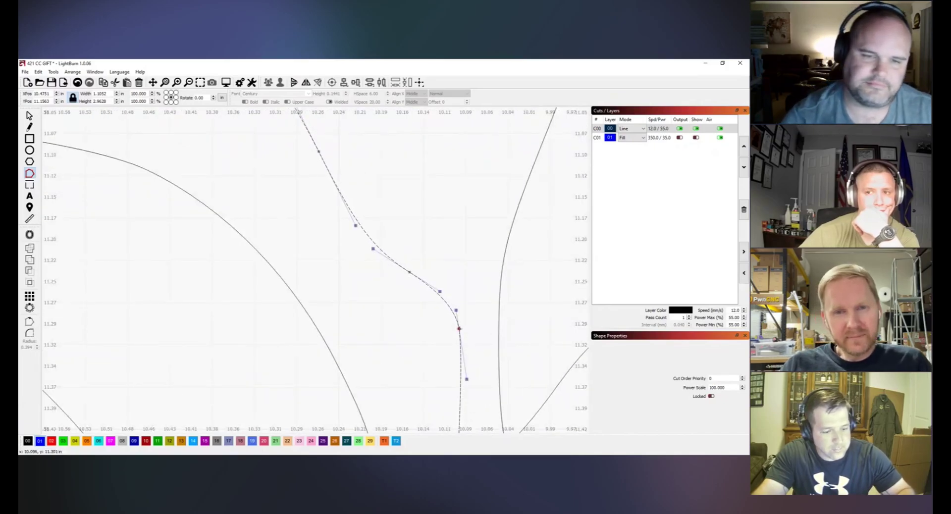
key(b)
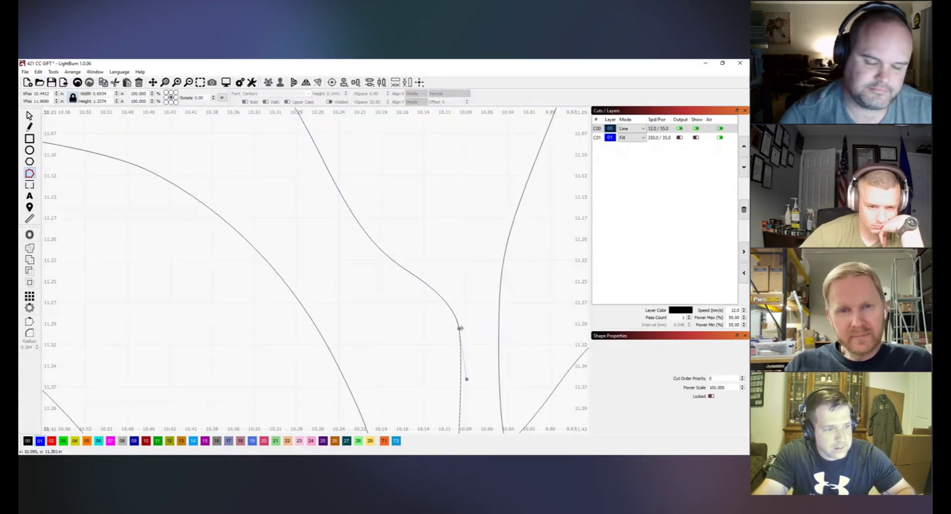
drag(459, 328, 467, 328)
Step: Show the hidden Fill layer and move its two blue lines onto the black 00 Line layer
scroll(483, 307, down, 6)
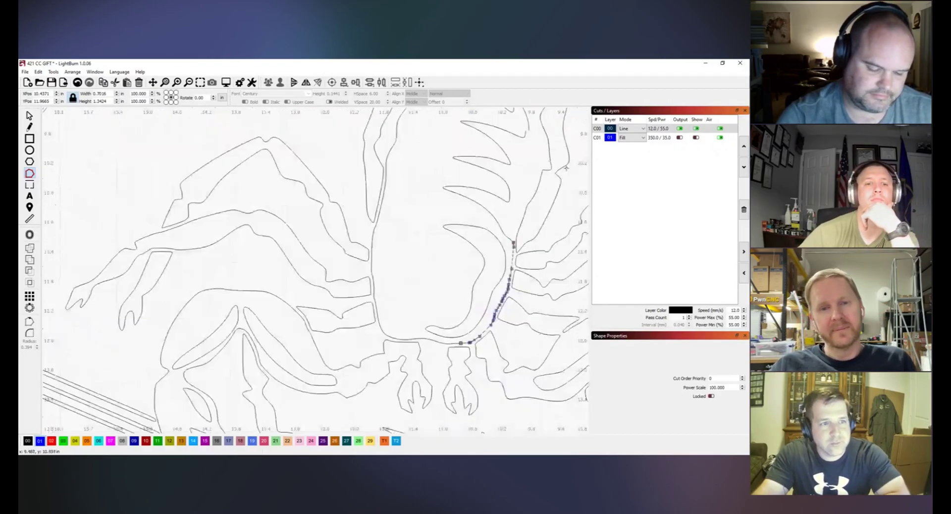
scroll(548, 164, down, 2)
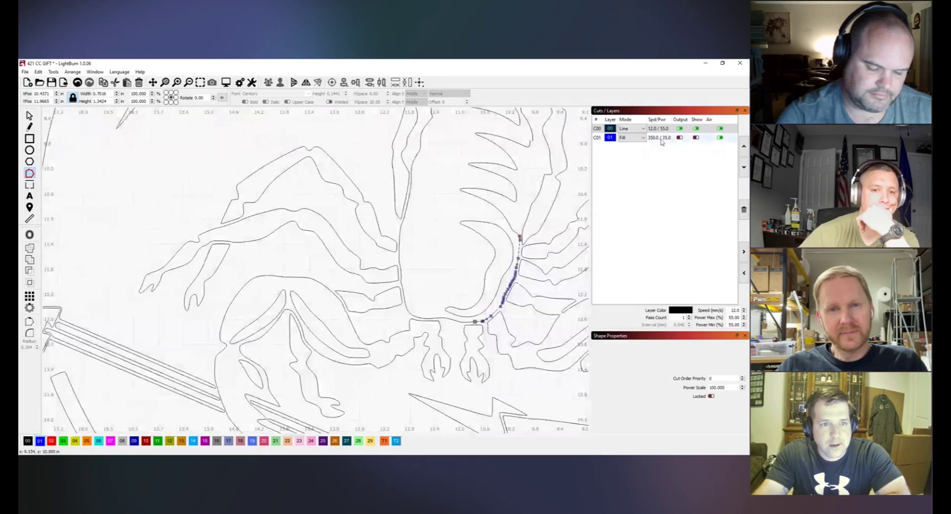
click(696, 137)
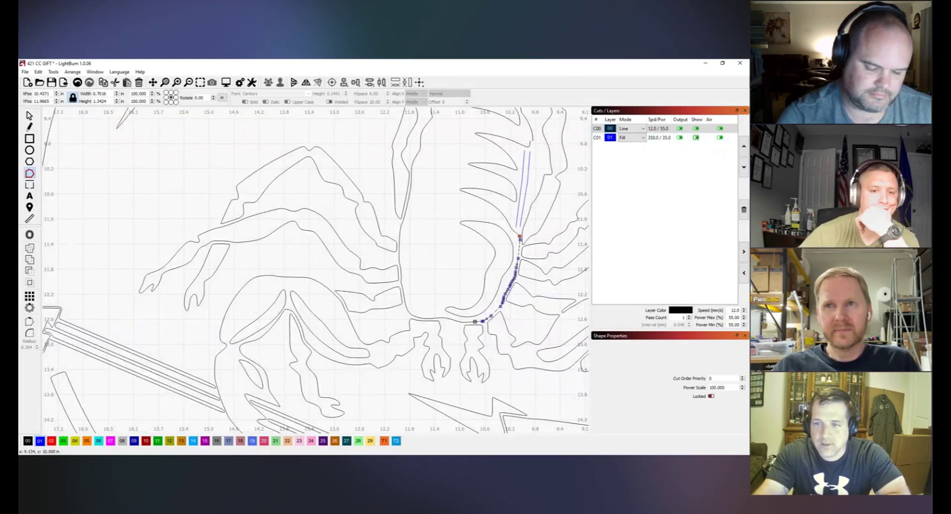
scroll(551, 188, up, 3)
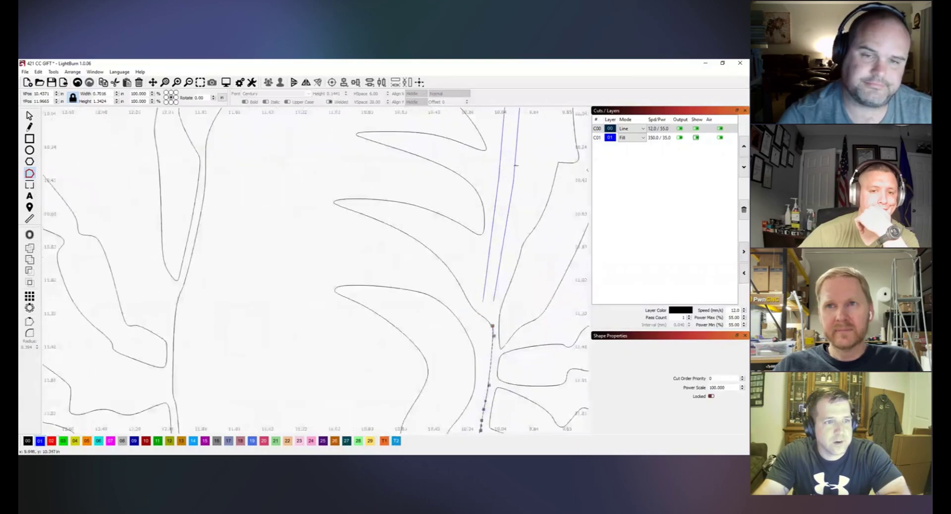
click(29, 116)
click(502, 181)
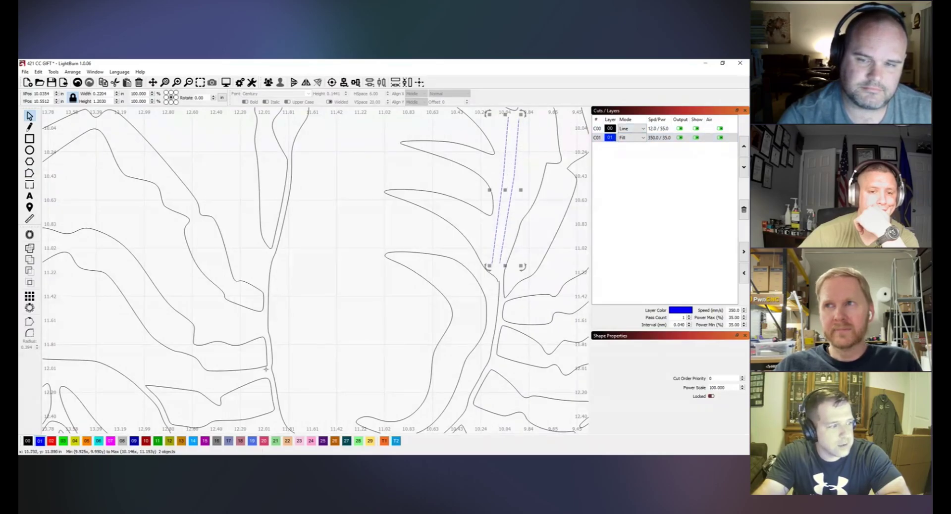
click(28, 441)
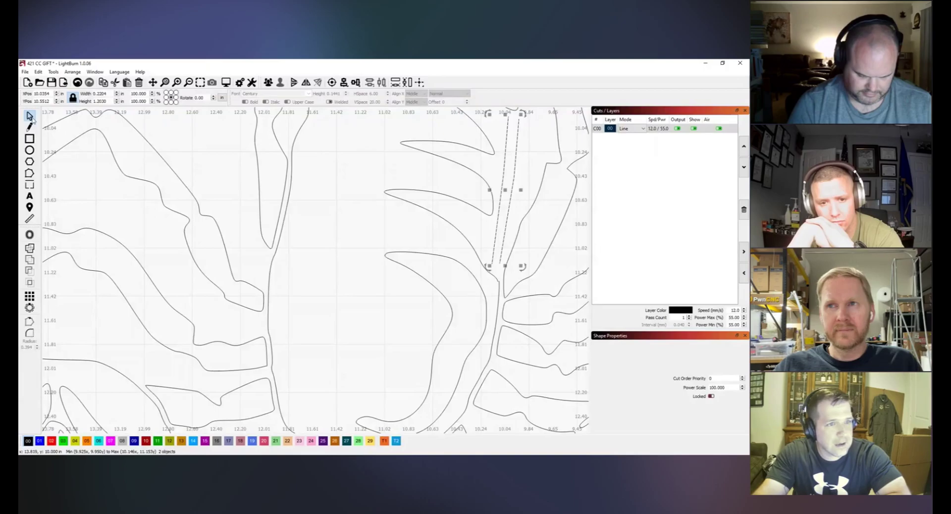
Step: Select one of the two straight lines inside the scorpion body
click(523, 167)
scroll(517, 149, down, 3)
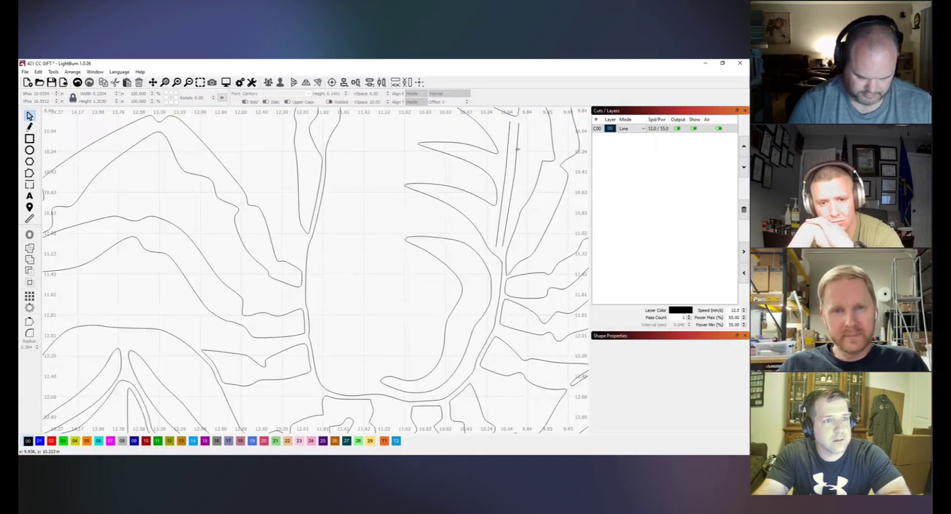
scroll(517, 164, up, 6)
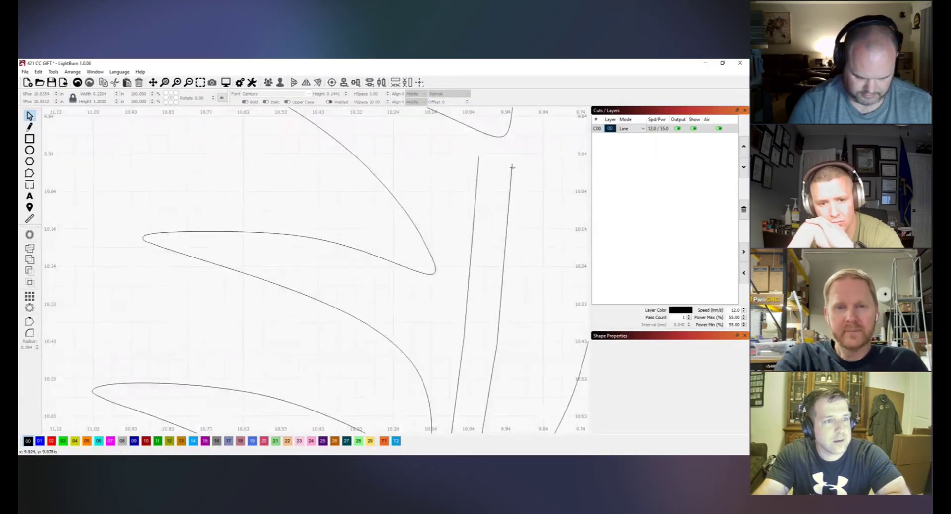
click(512, 168)
scroll(512, 167, down, 3)
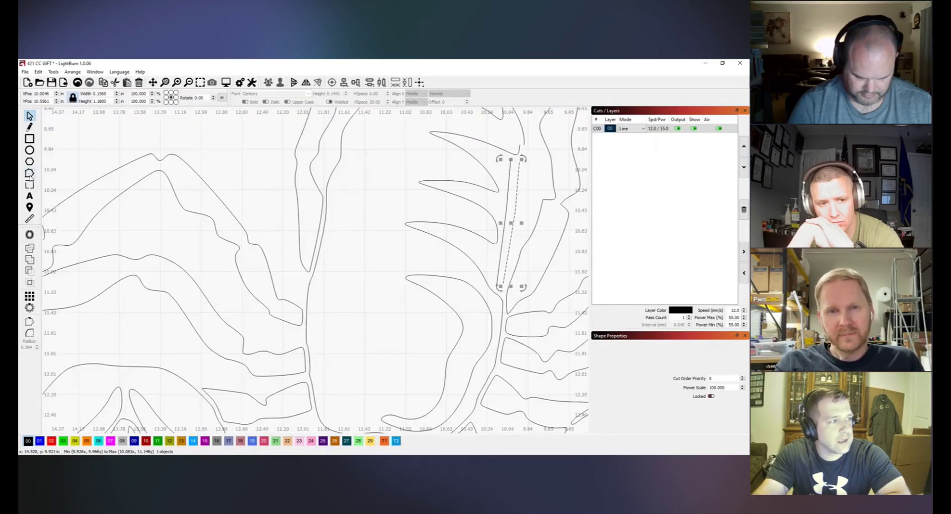
scroll(527, 188, down, 3)
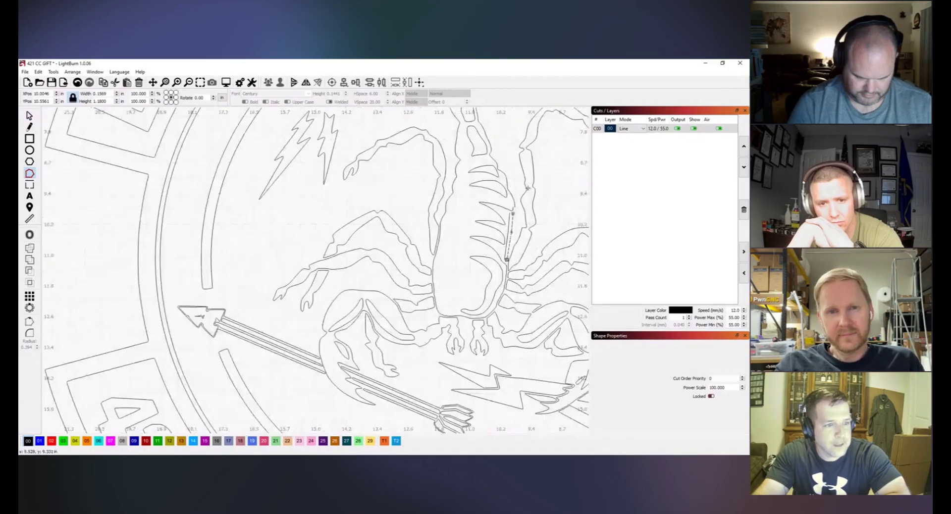
scroll(511, 215, up, 5)
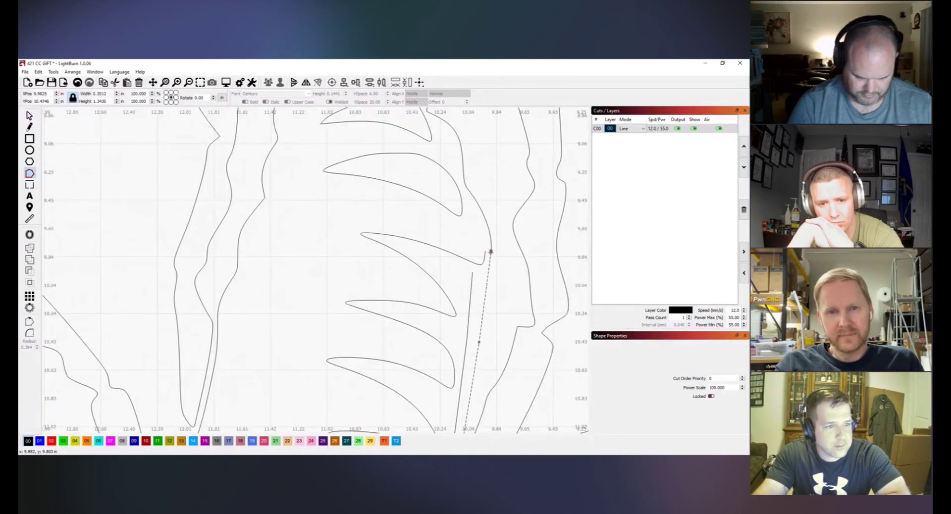
Step: Add the body outline to the selection and drag the line's lower end further down
shift+click(490, 251)
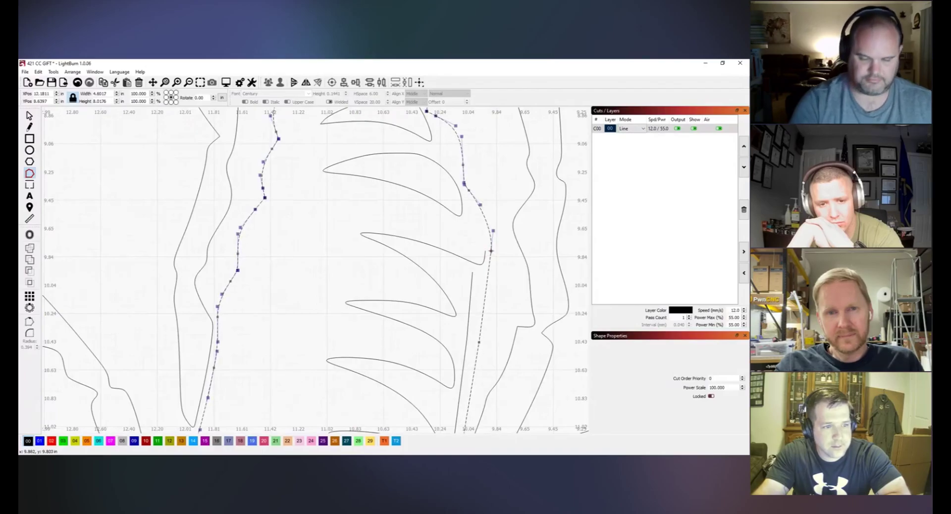
scroll(490, 251, up, 5)
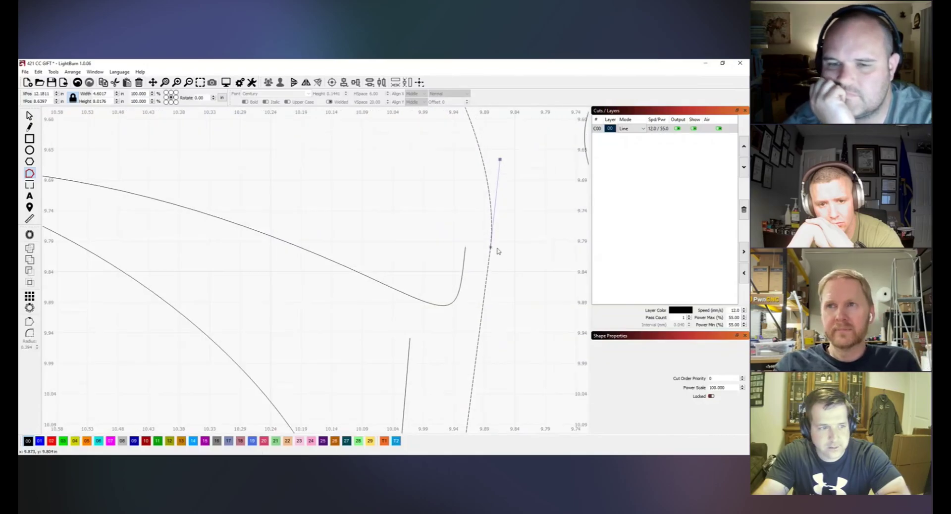
scroll(490, 246, down, 7)
scroll(469, 315, up, 6)
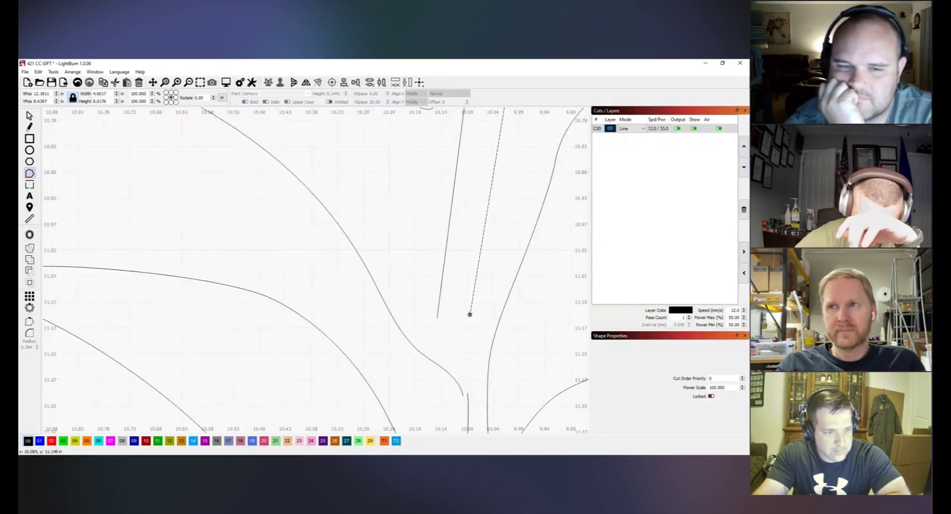
drag(470, 315, 465, 391)
scroll(468, 378, down, 10)
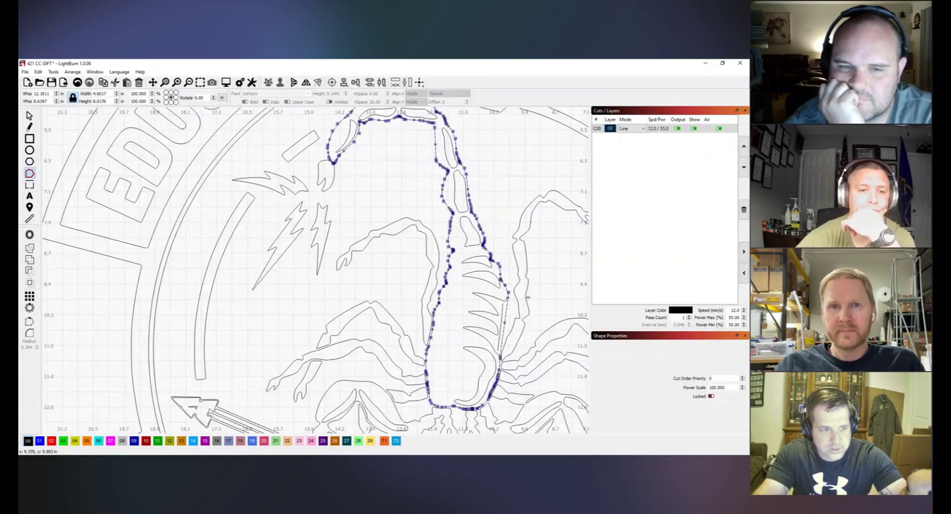
scroll(511, 348, up, 4)
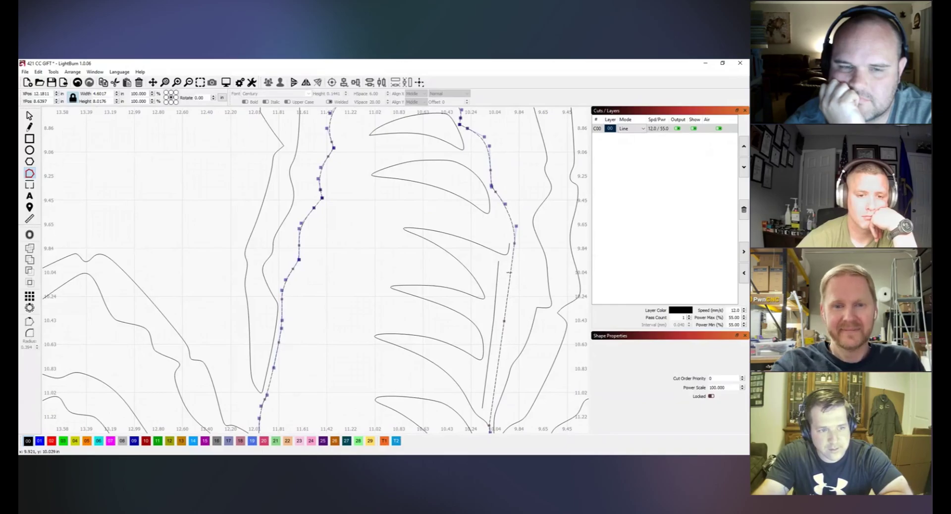
drag(511, 273, 519, 282)
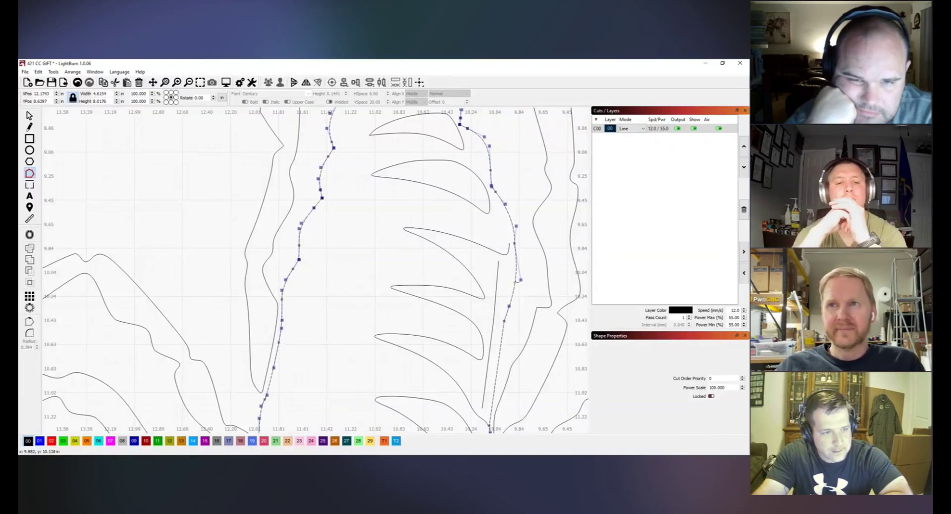
drag(519, 281, 521, 281)
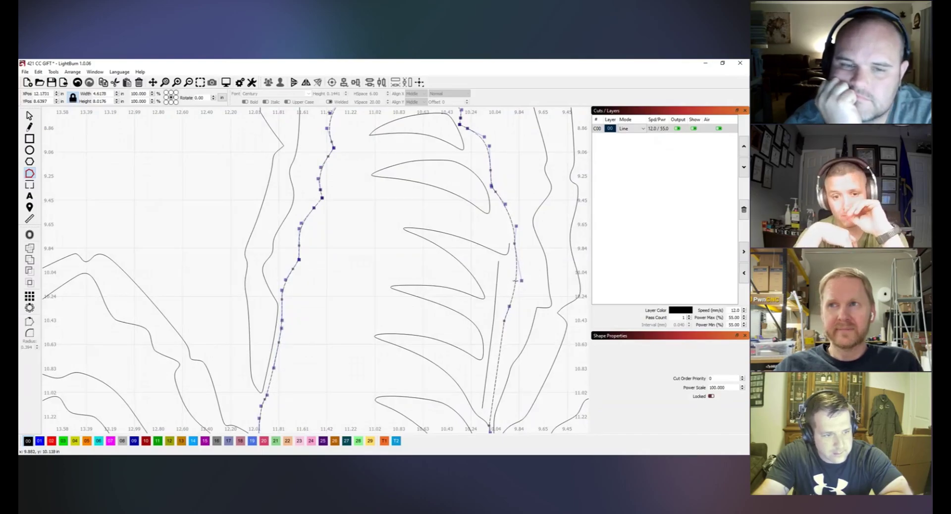
scroll(517, 283, down, 3)
scroll(509, 323, up, 5)
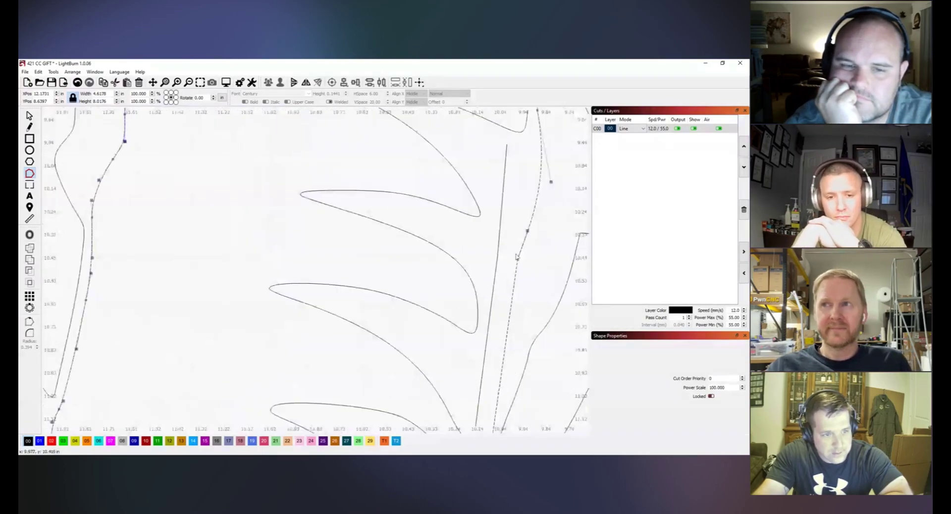
scroll(509, 324, up, 3)
scroll(516, 326, down, 3)
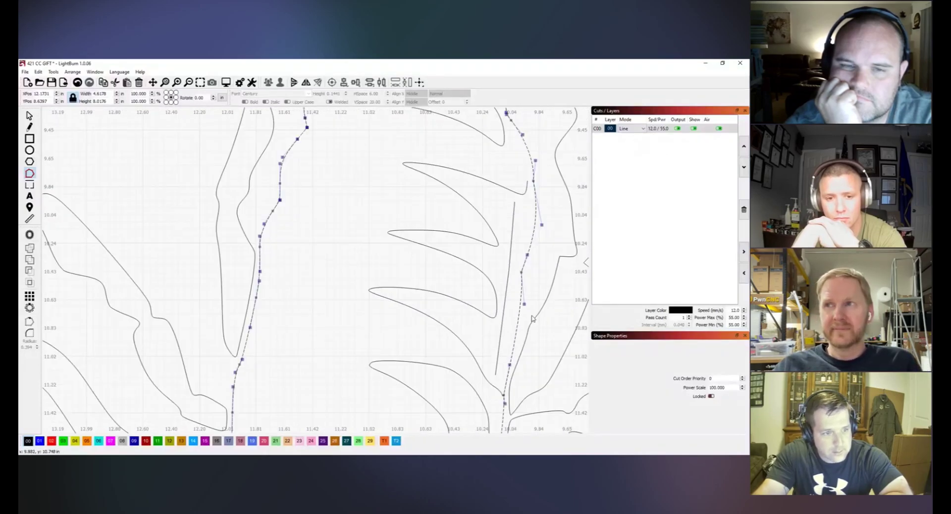
scroll(532, 319, down, 3)
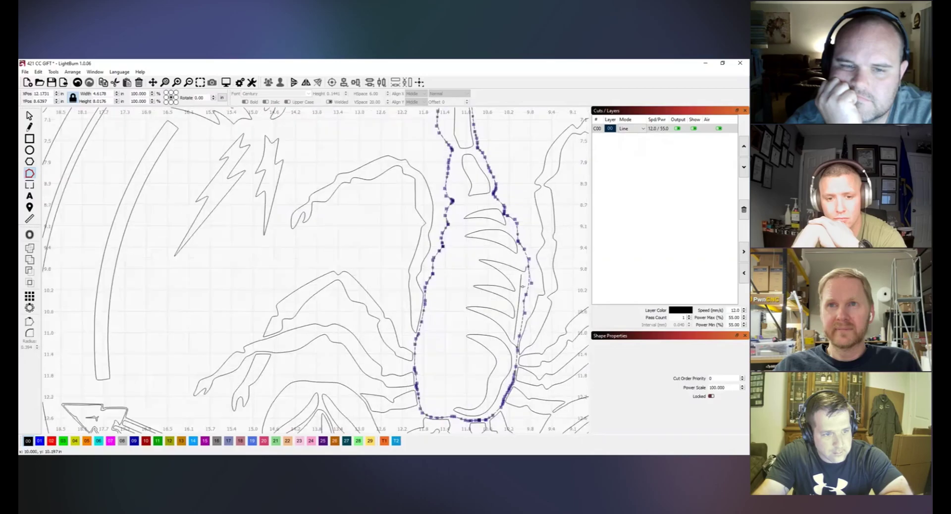
scroll(540, 329, up, 3)
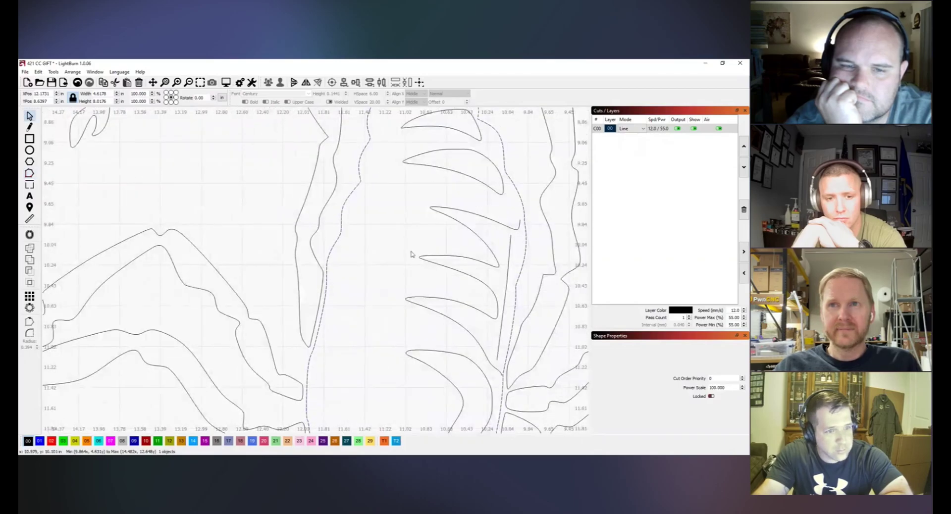
scroll(471, 254, down, 3)
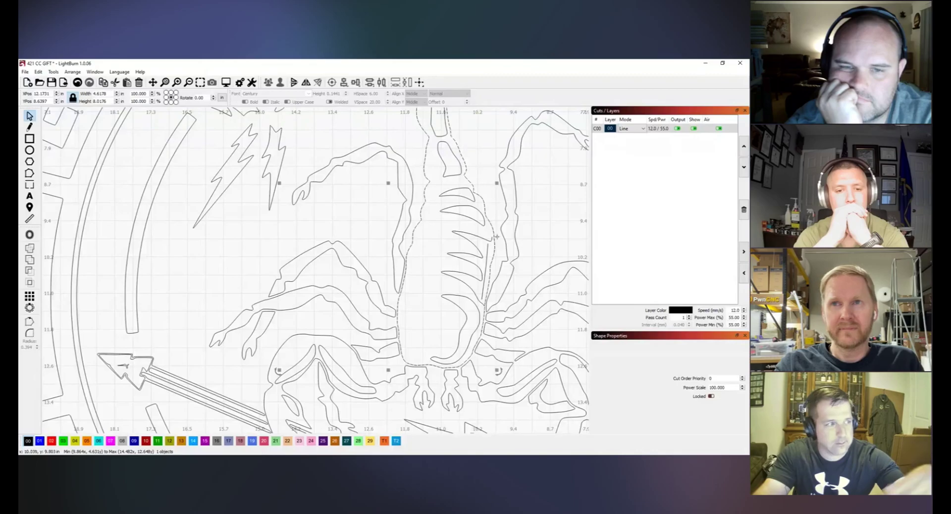
scroll(497, 237, up, 3)
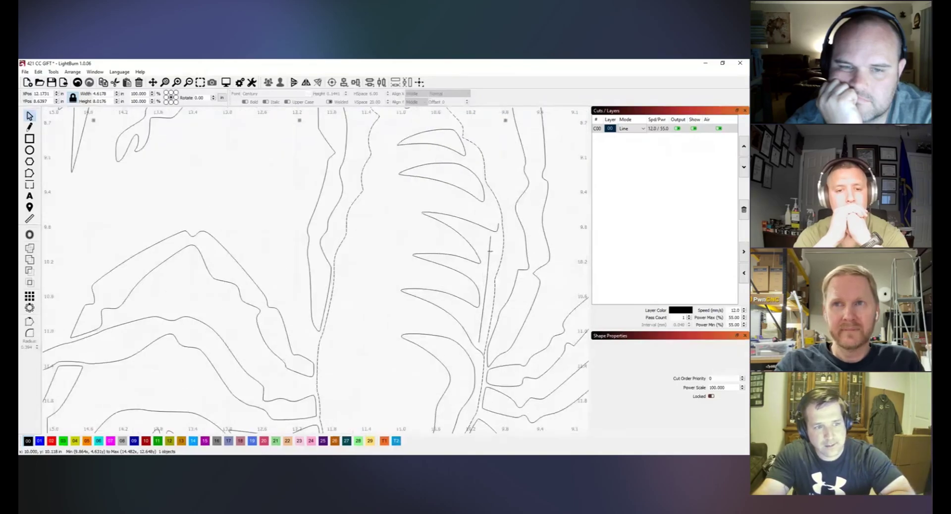
Step: Edit the nodes of the top dashed rib, pulling its end point down toward the stem
click(489, 251)
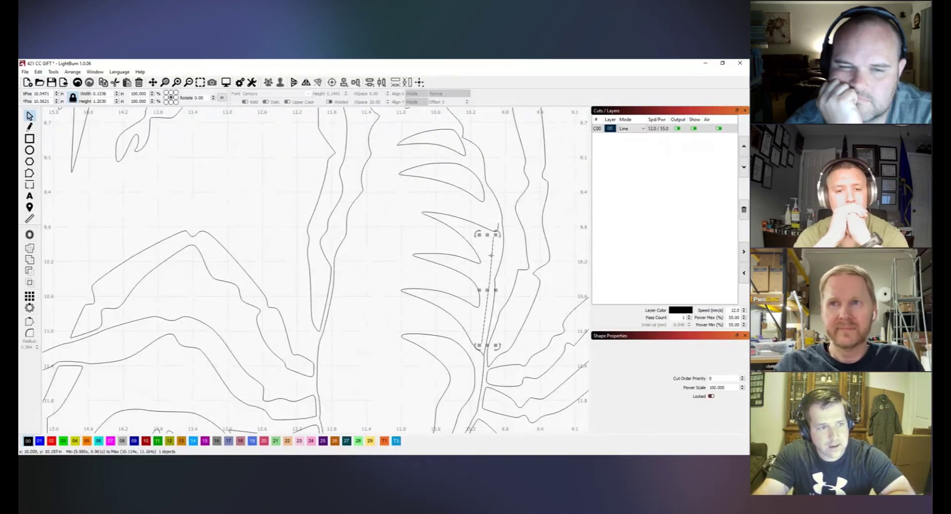
click(29, 173)
click(487, 227)
mouse_move(498, 224)
mouse_down()
mouse_move(503, 248)
mouse_move(501, 224)
mouse_up()
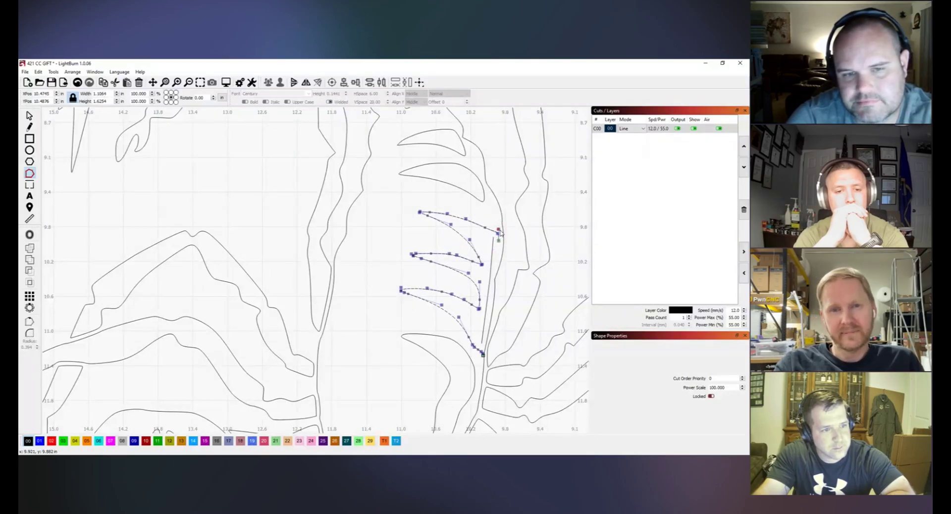
Step: Smooth the curve at the rib's tip, undoing one attempt and re-adjusting it
scroll(500, 230, up, 5)
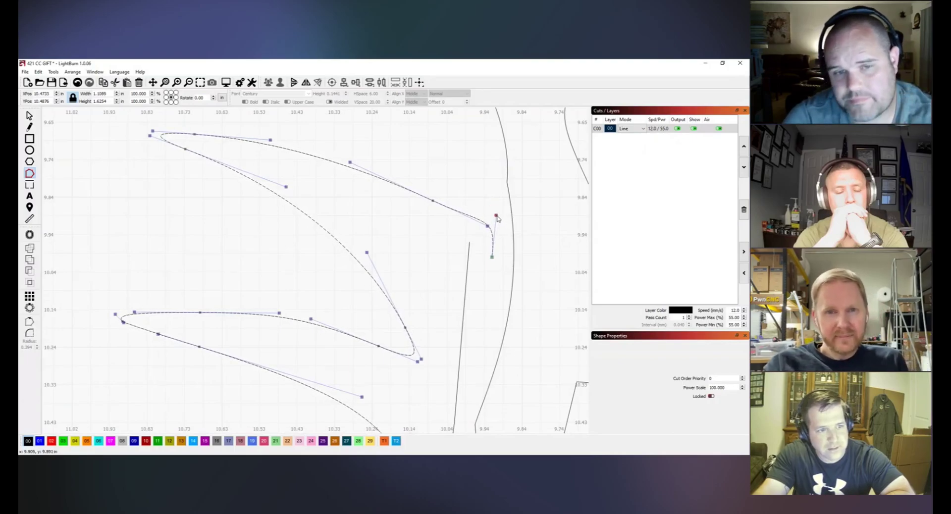
drag(495, 216, 495, 216)
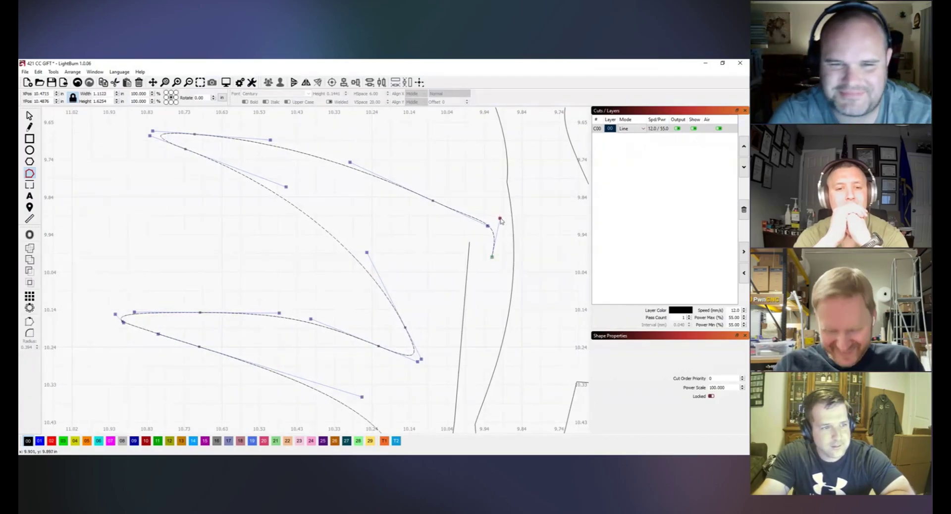
drag(500, 218, 492, 213)
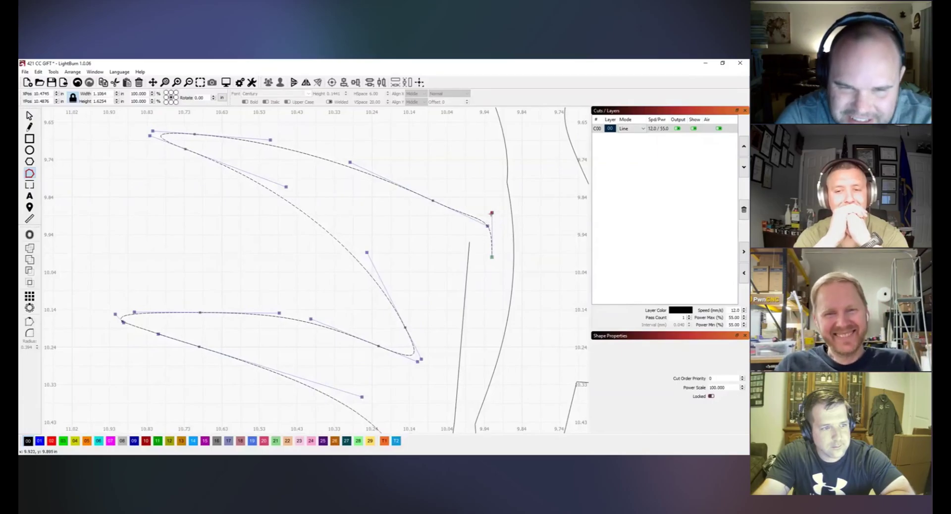
key(ctrl+z)
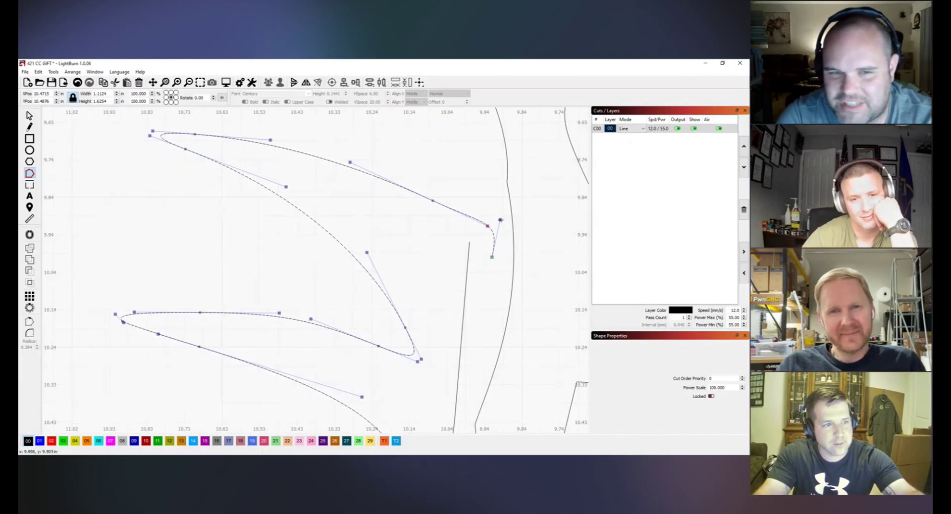
drag(500, 219, 499, 223)
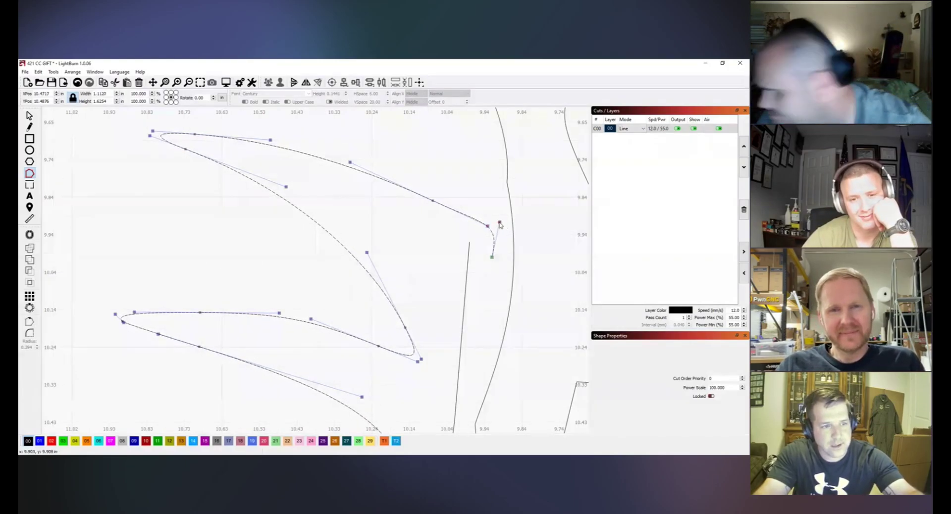
Step: Pull the stem curve's lower node upward and nudge its bottom endpoint right
scroll(493, 243, down, 4)
scroll(488, 252, down, 2)
scroll(457, 363, up, 8)
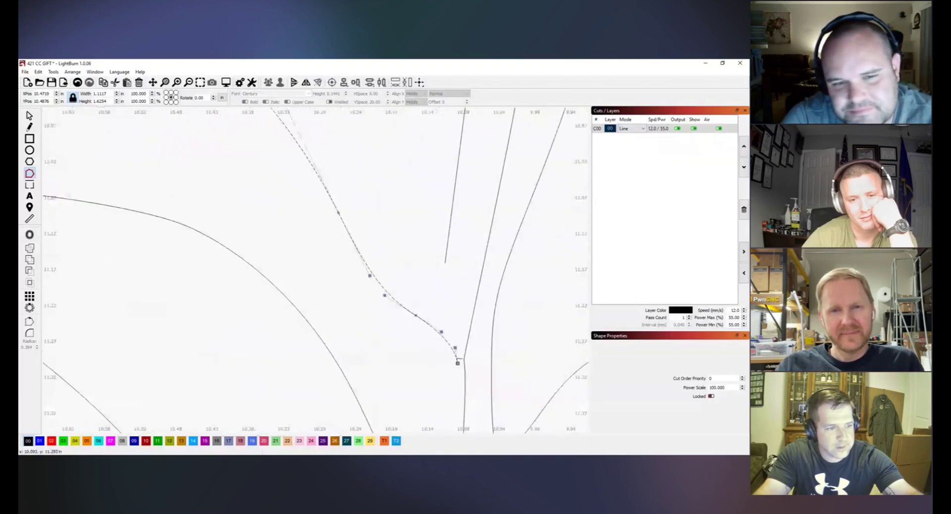
drag(458, 365, 454, 319)
scroll(455, 318, down, 6)
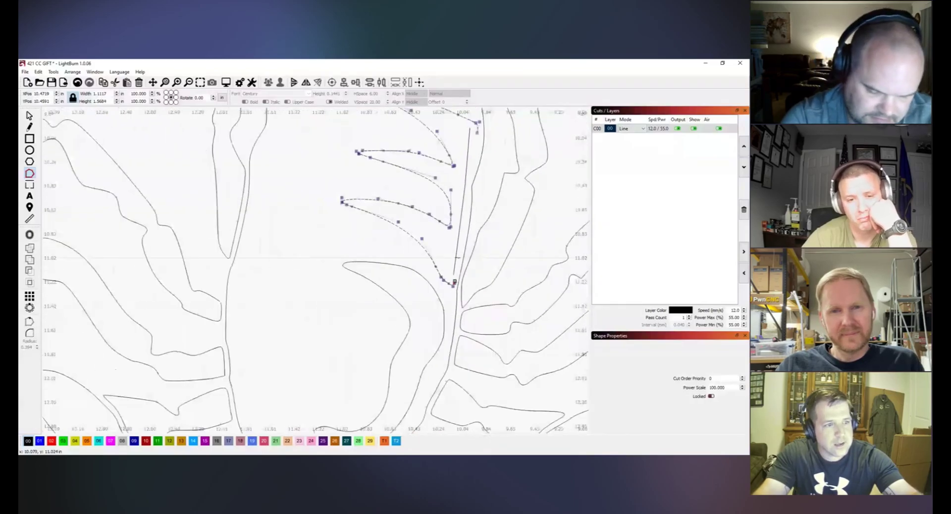
scroll(454, 258, up, 5)
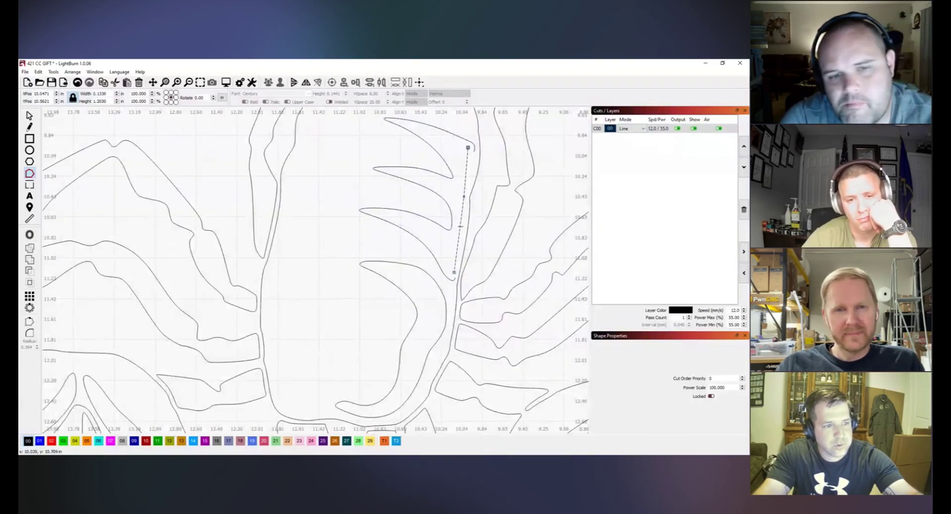
drag(454, 272, 452, 276)
Step: Bend the straight stem segment into a curve and move its bottom node to meet the bottom rib
scroll(452, 276, up, 5)
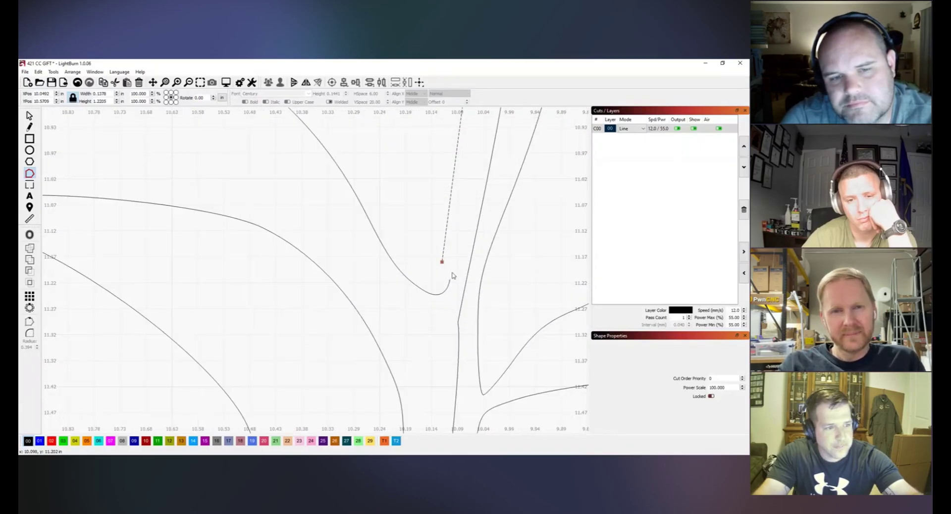
scroll(452, 275, up, 3)
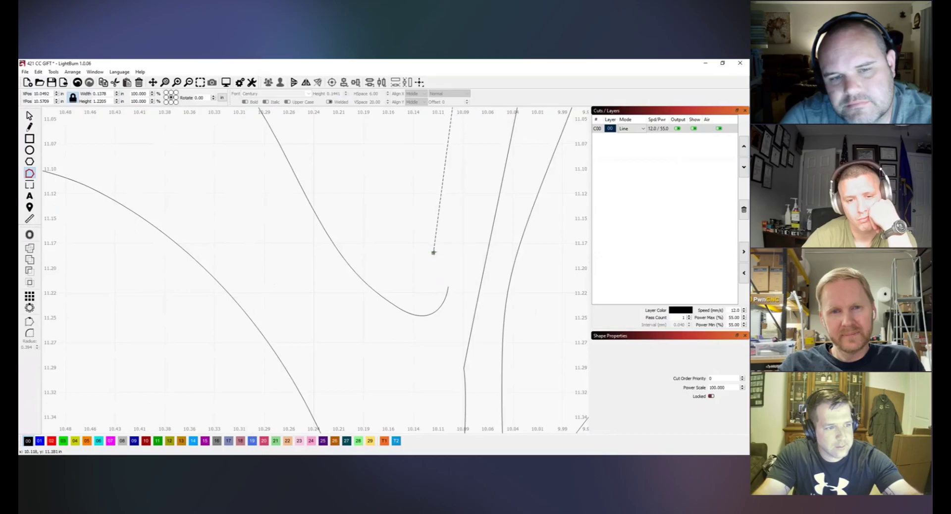
scroll(447, 286, down, 6)
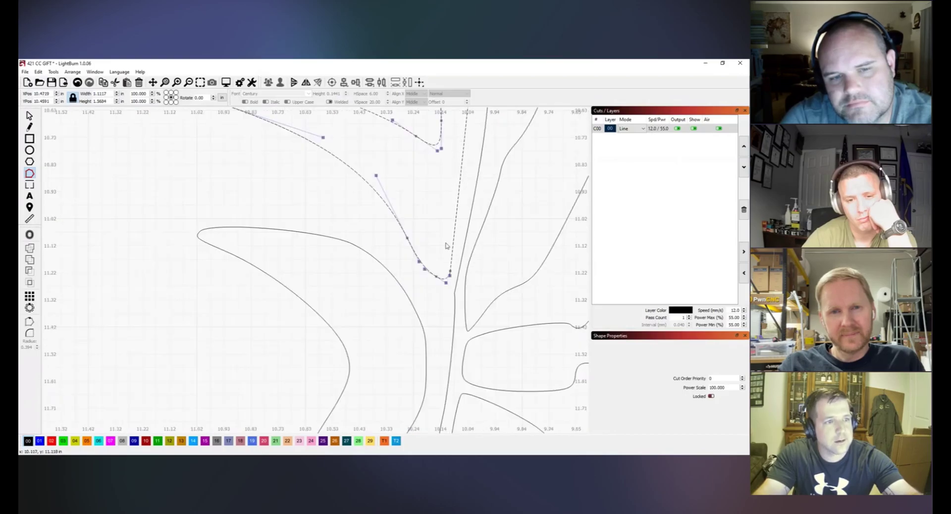
scroll(462, 146, up, 3)
scroll(462, 146, up, 4)
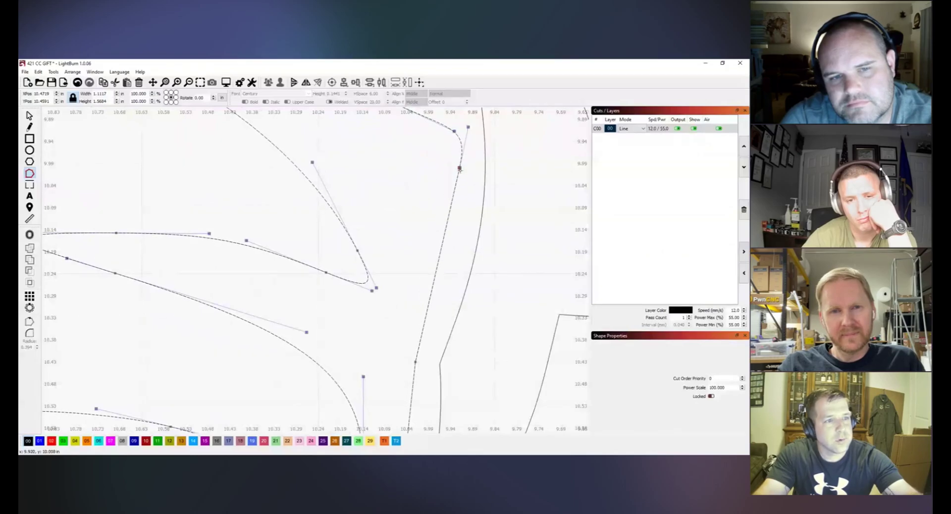
scroll(550, 218, down, 4)
scroll(378, 181, up, 2)
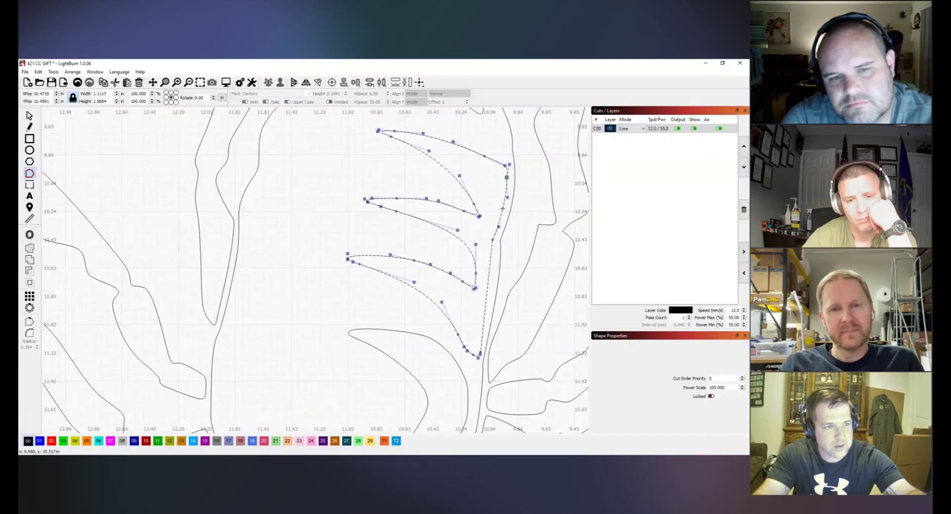
drag(501, 206, 502, 209)
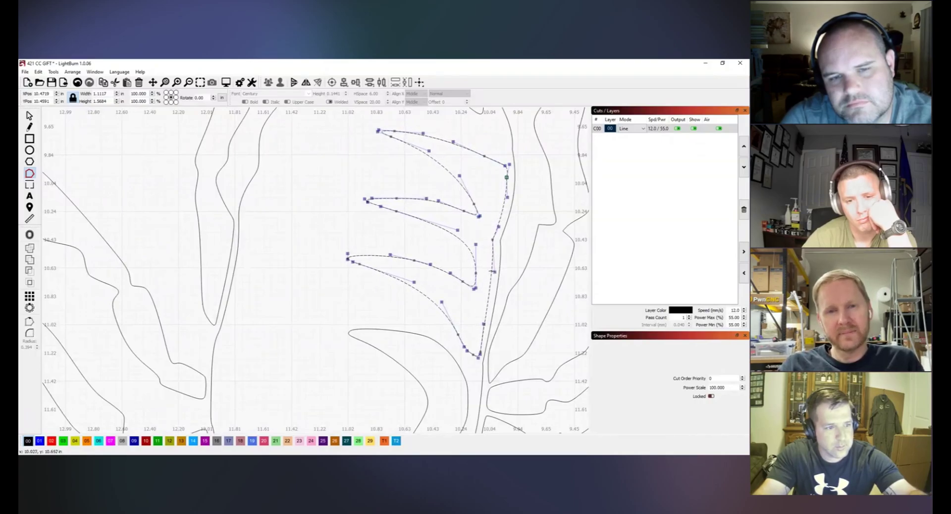
scroll(479, 357, up, 5)
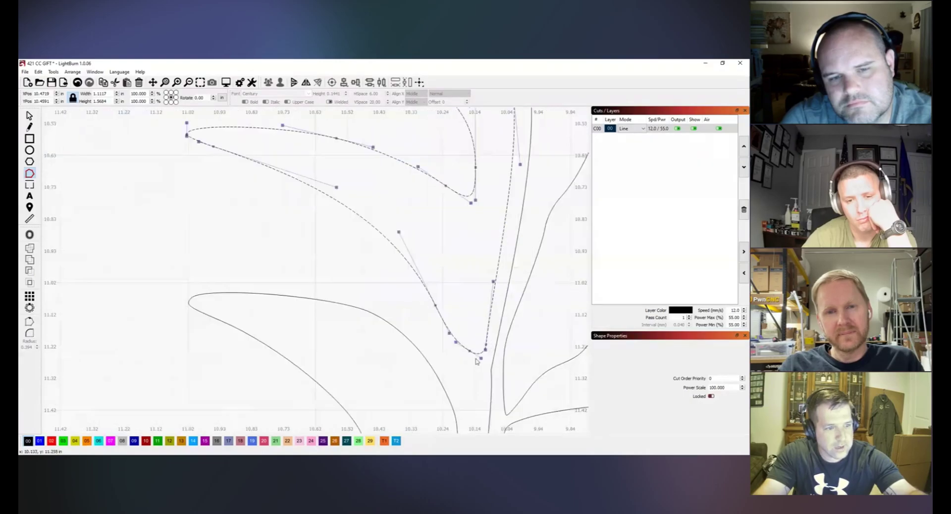
drag(499, 329, 480, 345)
scroll(480, 340, down, 4)
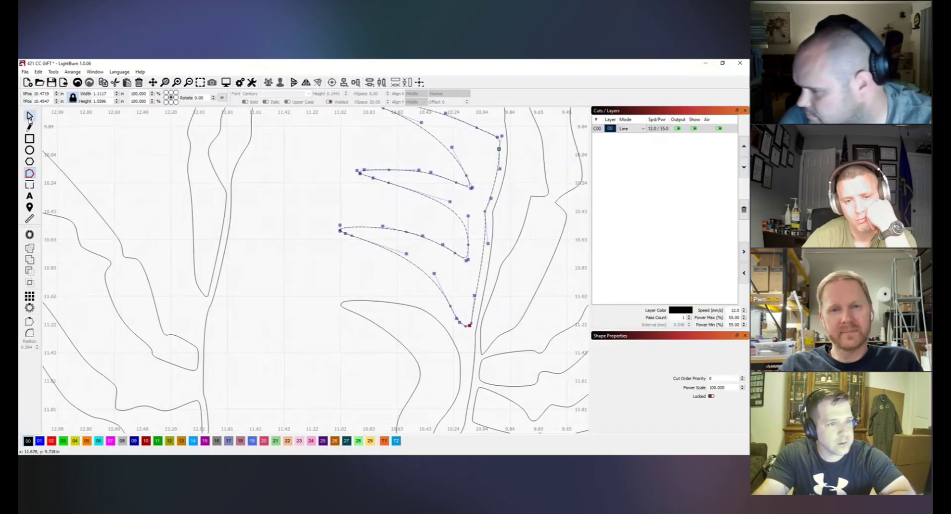
Step: Exit node editing, clear the selection and zoom out over the whole emblem
key(Escape)
click(340, 221)
scroll(340, 221, down, 5)
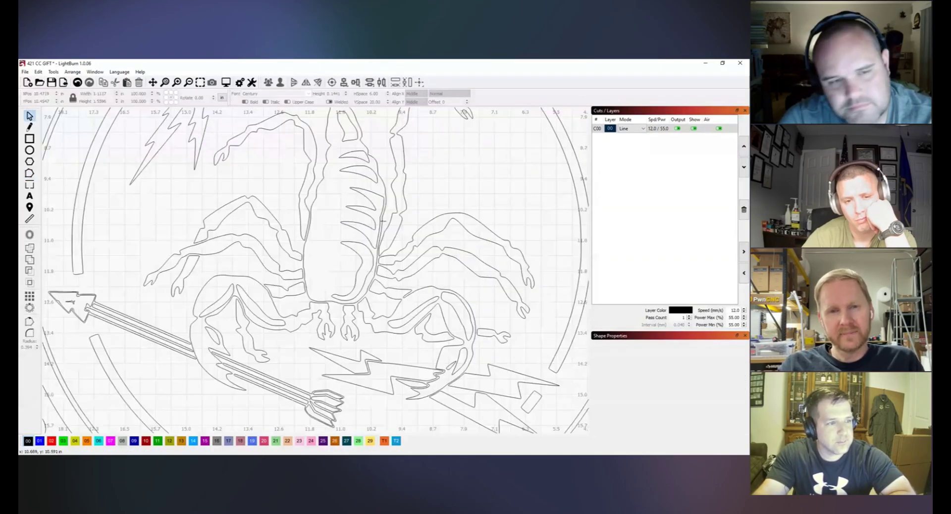
scroll(379, 220, down, 2)
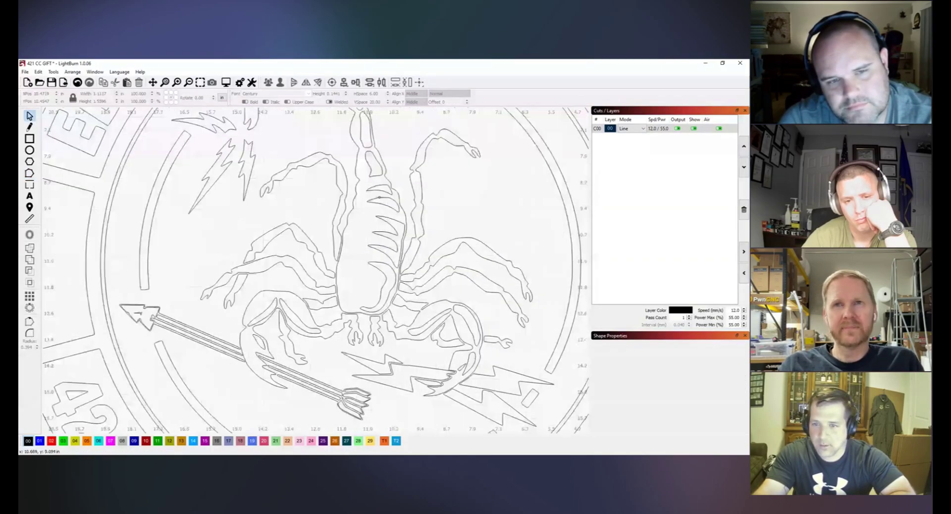
scroll(380, 197, up, 4)
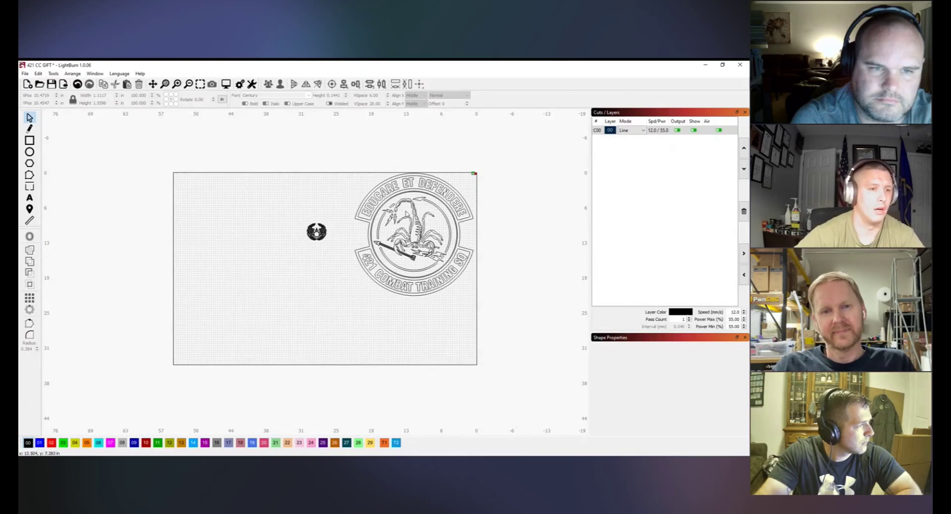
scroll(381, 247, up, 5)
scroll(380, 246, down, 2)
scroll(136, 255, up, 1)
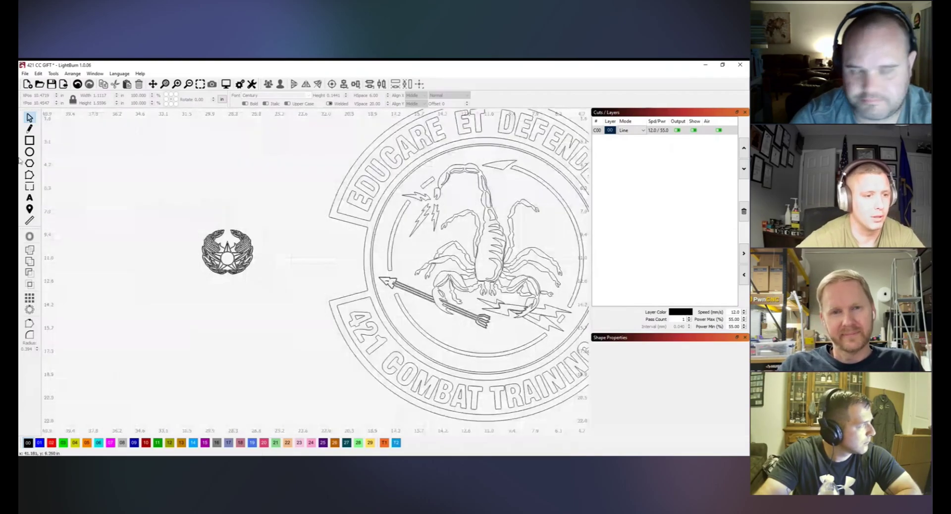